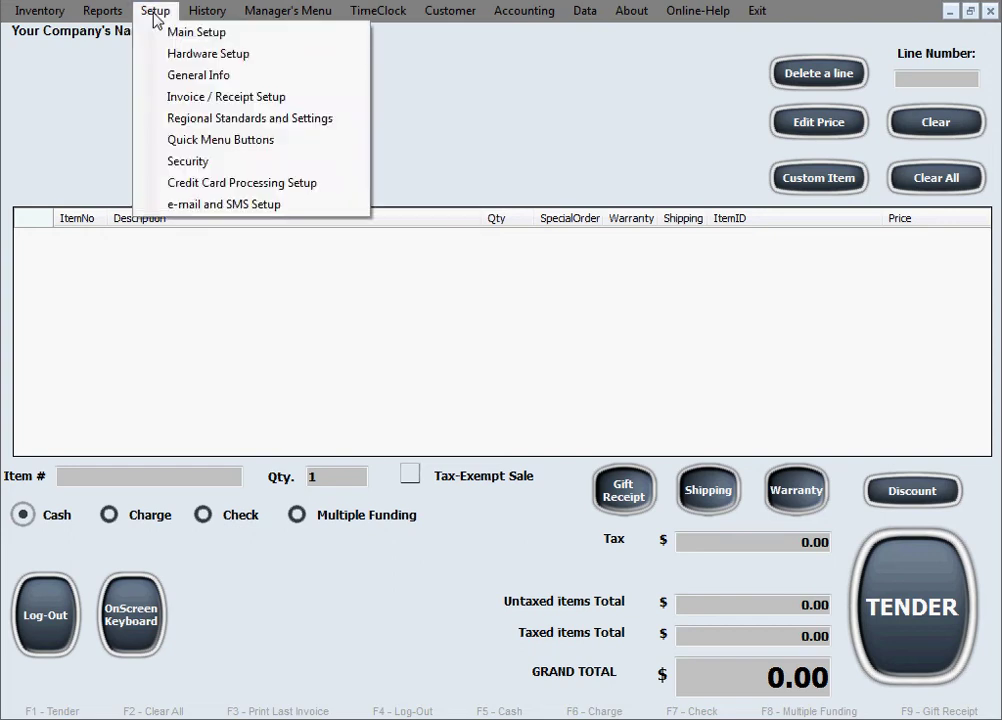
- Open Main Setup from the Setup menu to show POSMate's settings screen
click(181, 33)
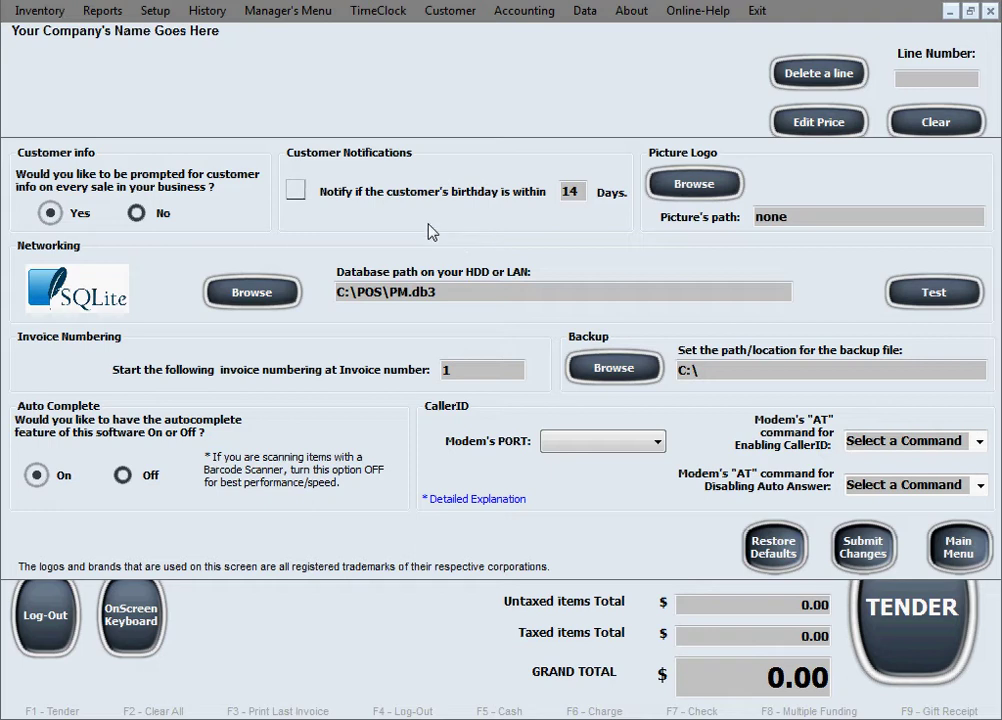
- Enable customer birthday notifications and change the notice window from 14 to 10 days
click(296, 194)
drag(584, 193, 535, 198)
text(10)
mouse_move(843, 216)
- Replace the 'none' logo path with C:\1Button Pics\YourLogoGoesHere.jpg via Browse
double_click(800, 217)
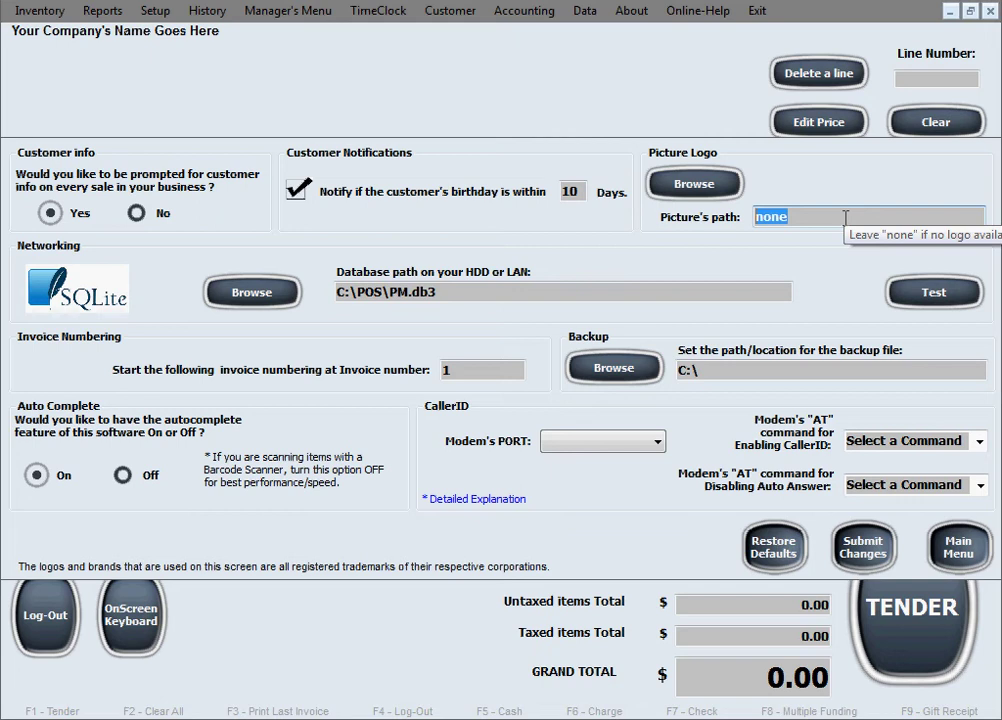
click(845, 217)
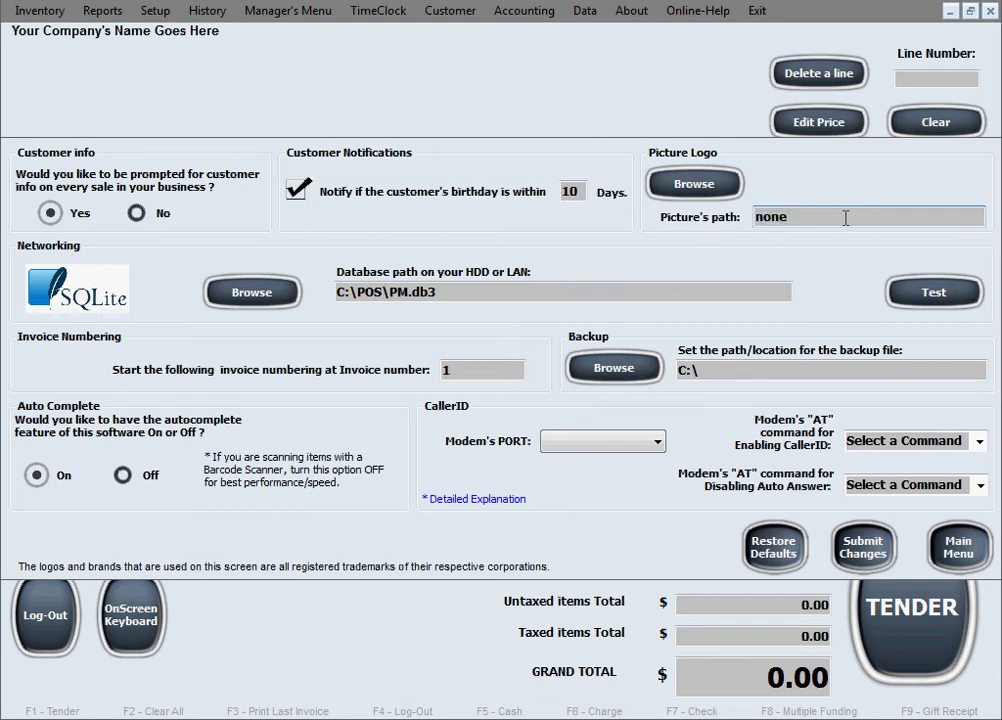
click(722, 186)
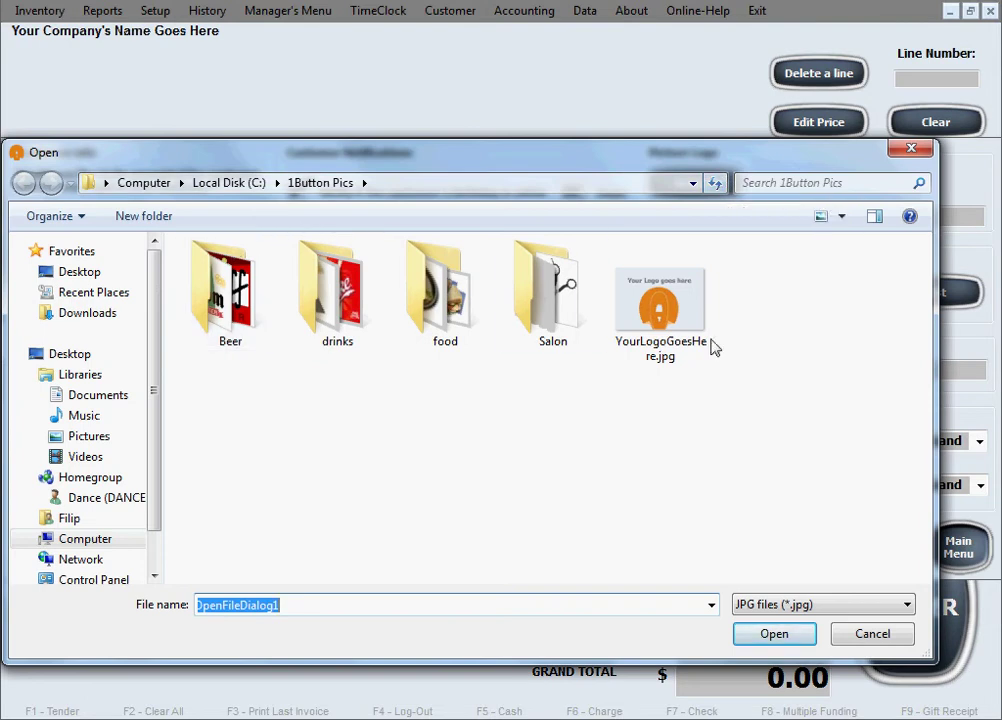
click(686, 327)
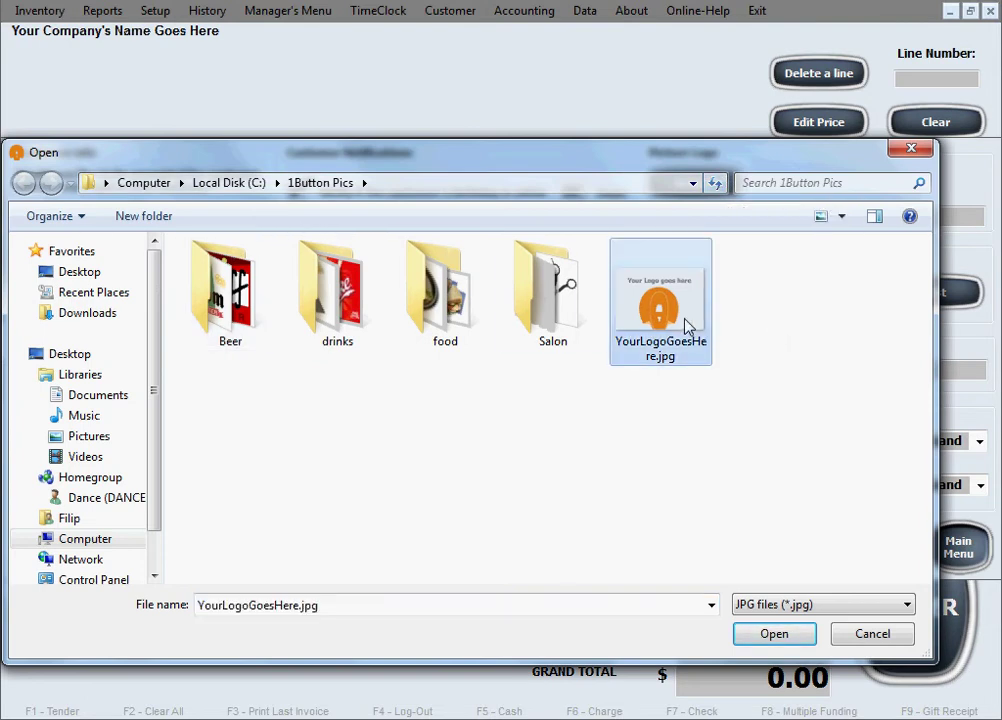
click(810, 631)
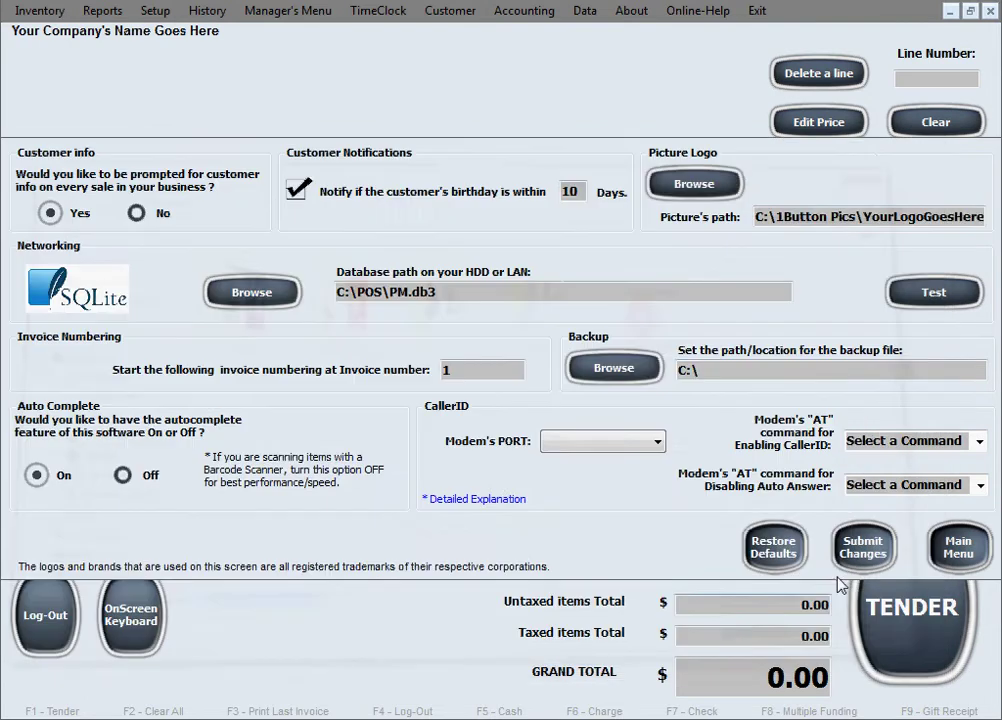
drag(761, 216, 751, 243)
click(633, 288)
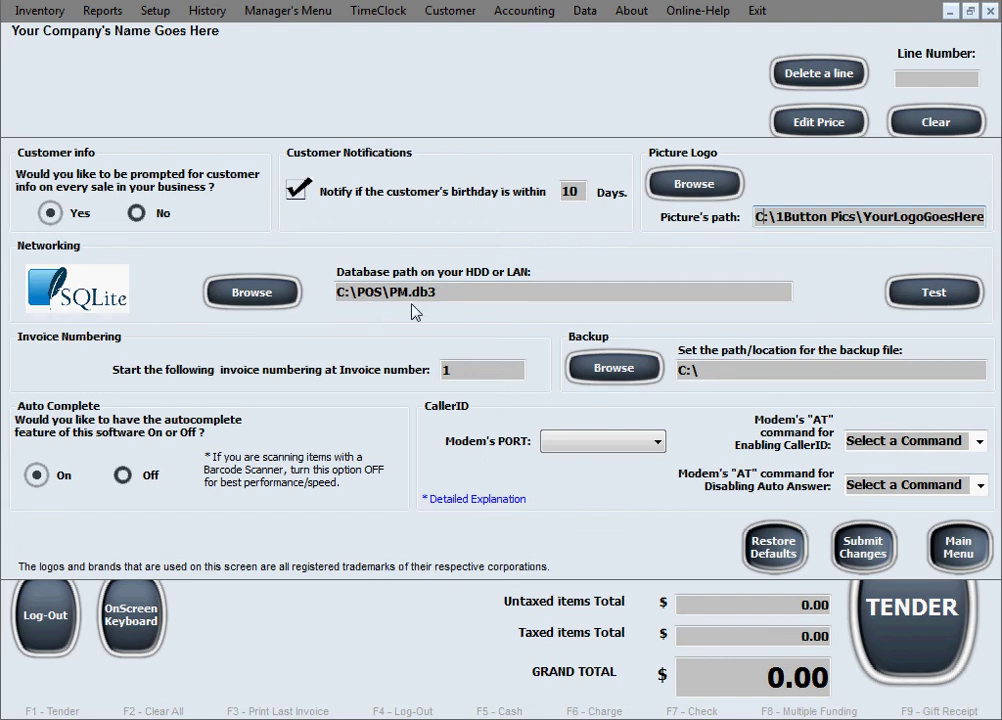
click(490, 290)
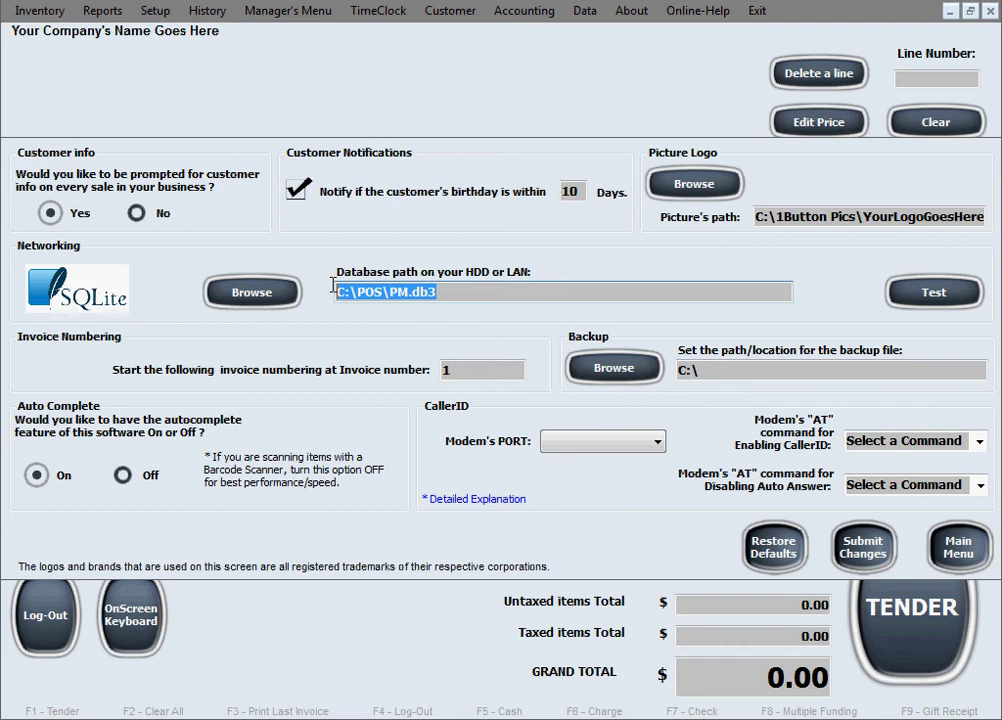
click(490, 290)
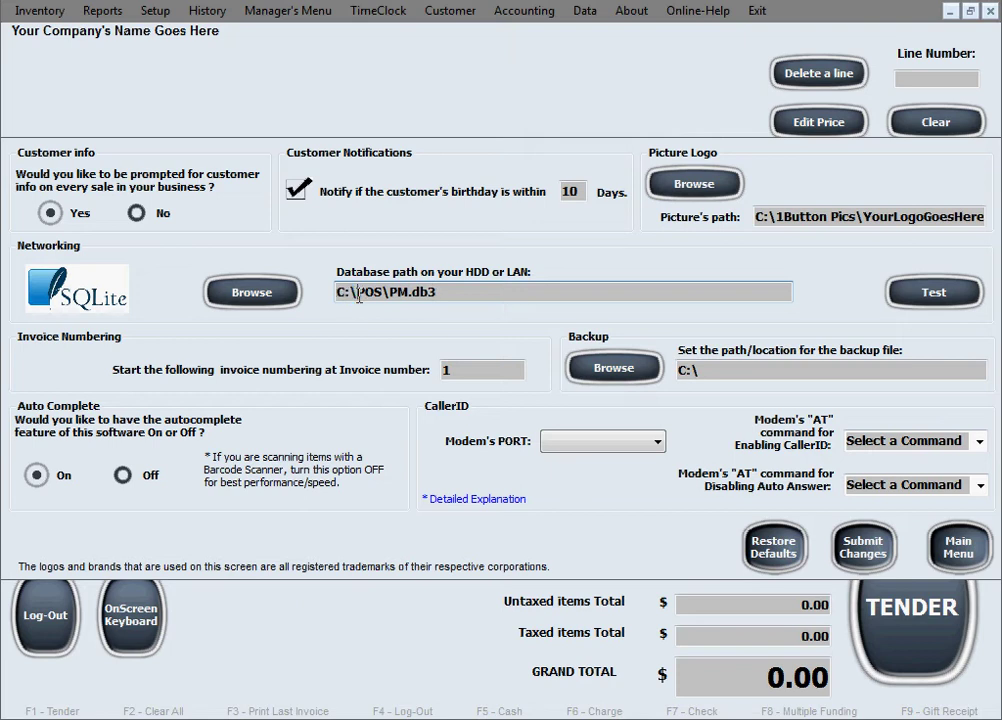
drag(359, 294, 384, 294)
drag(390, 293, 469, 304)
drag(436, 293, 387, 296)
click(465, 298)
drag(476, 293, 307, 287)
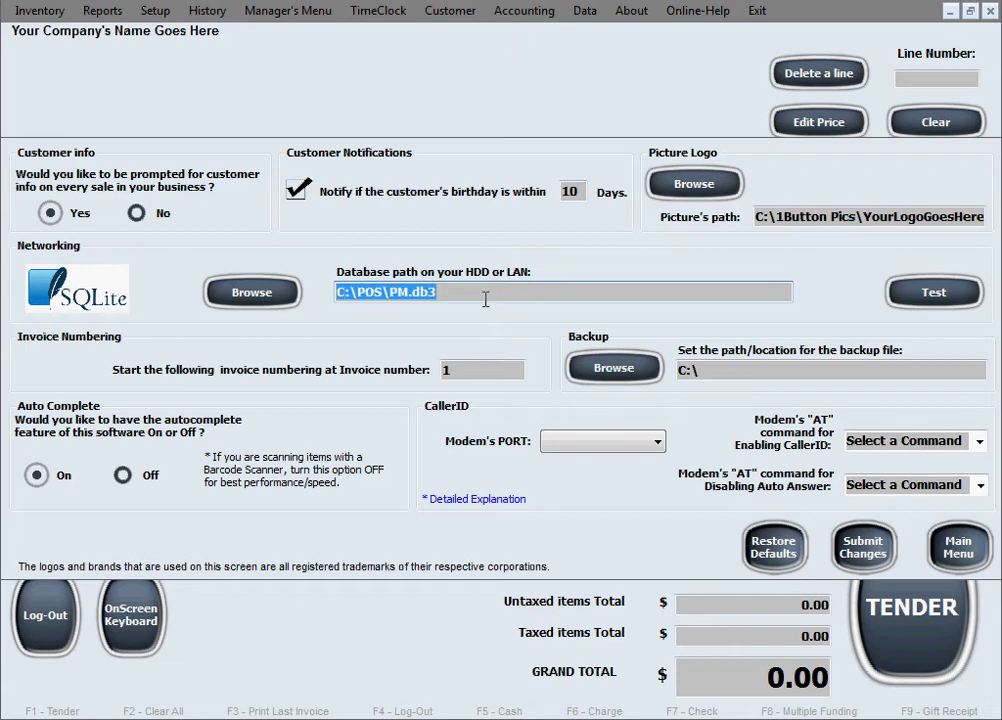
click(479, 294)
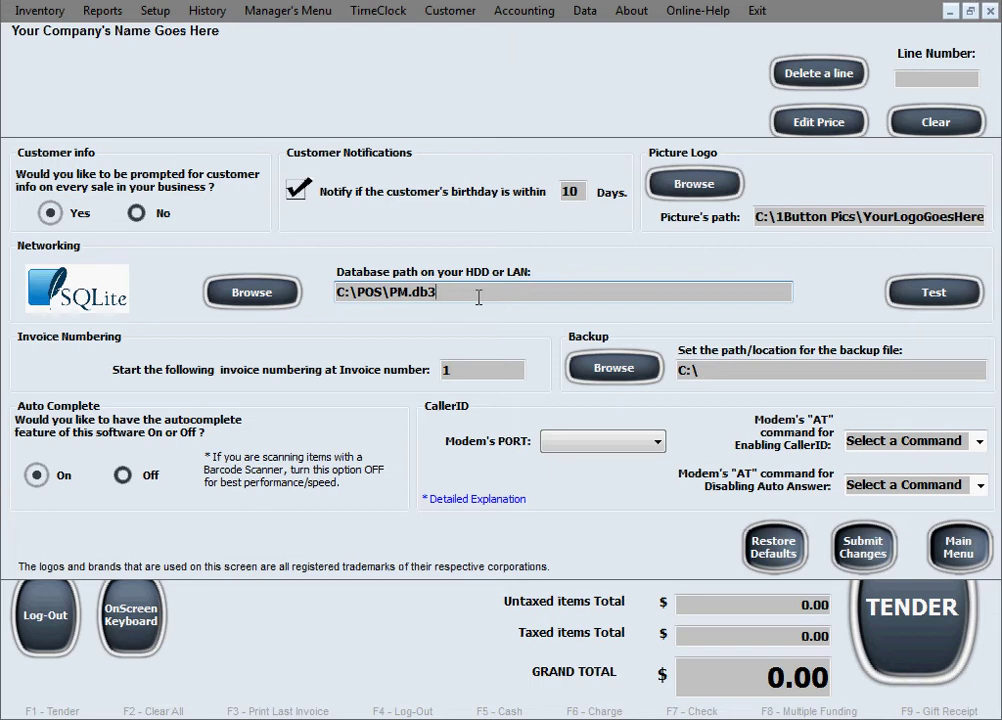
drag(479, 292, 391, 292)
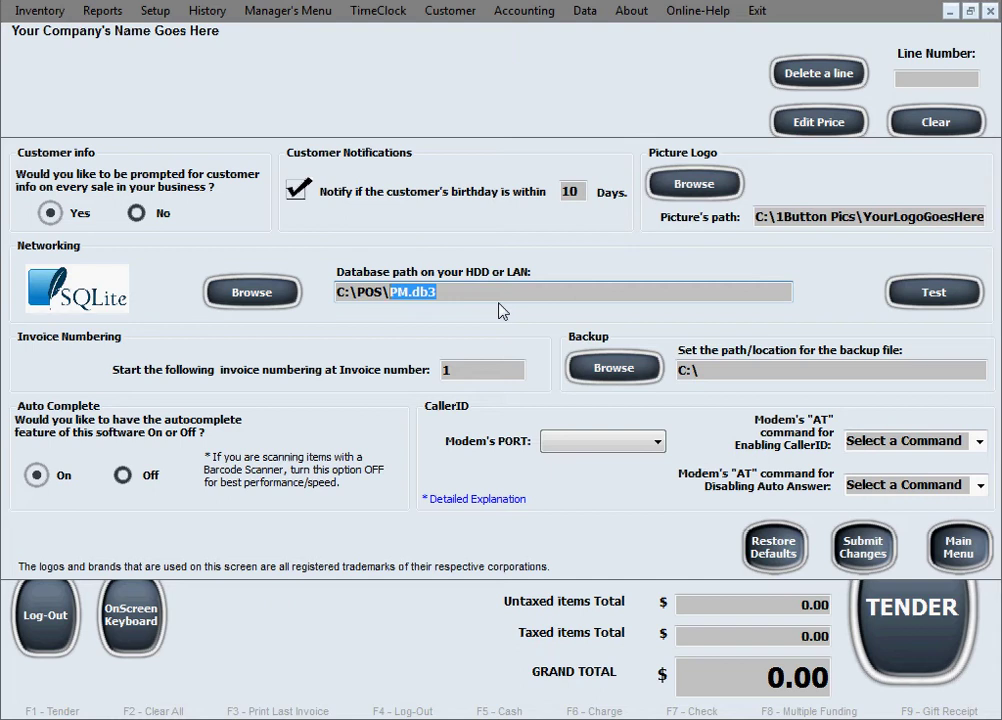
click(440, 291)
drag(440, 291, 270, 310)
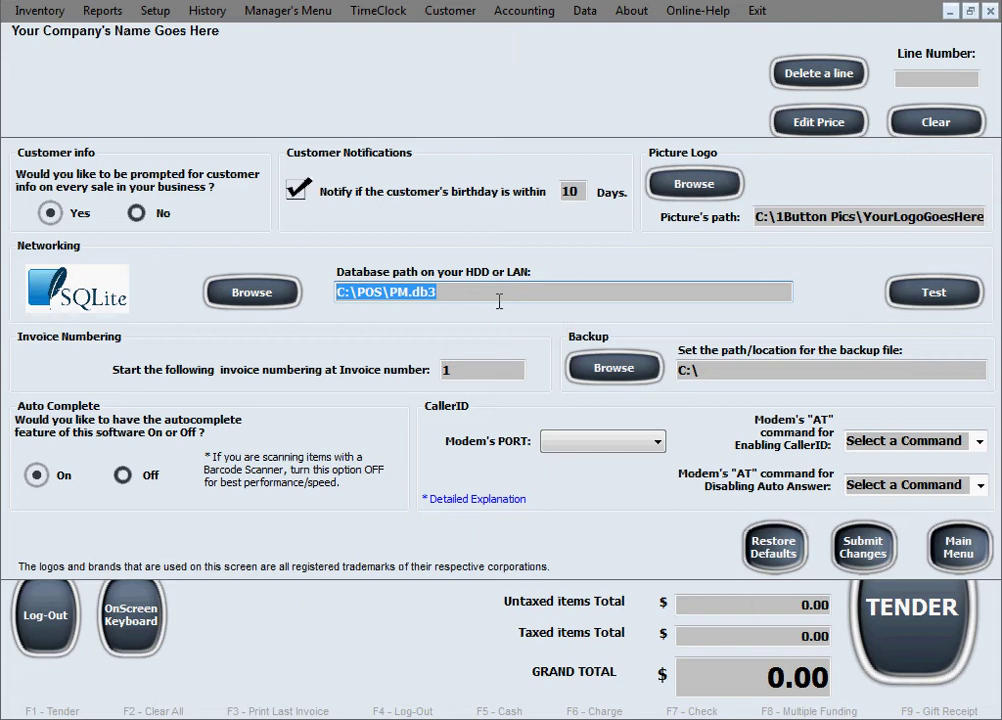
click(251, 292)
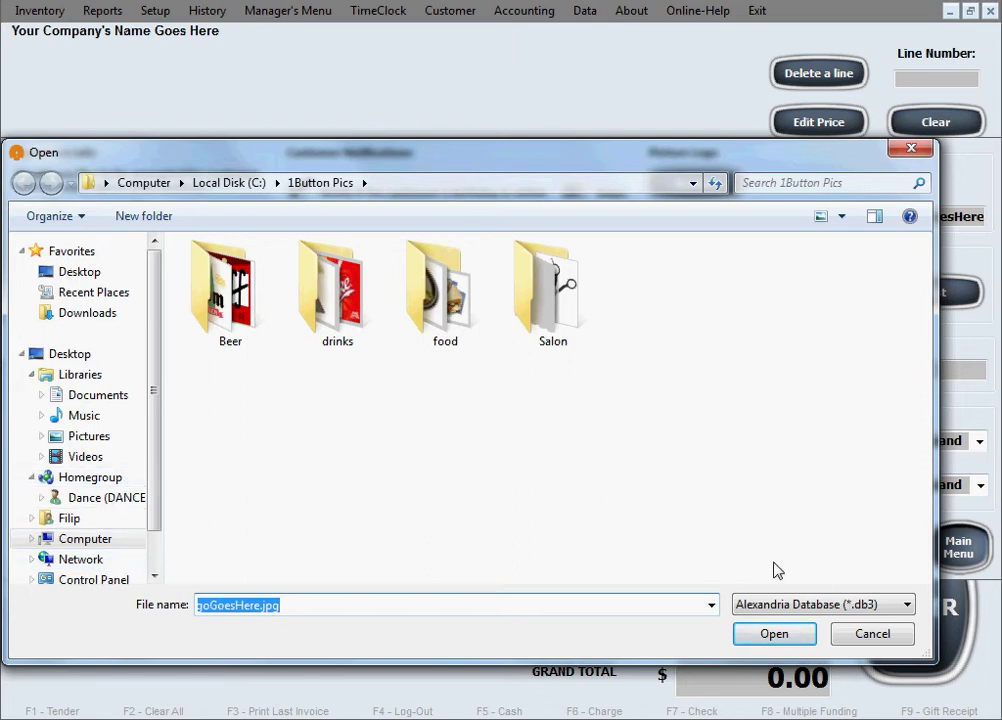
click(858, 638)
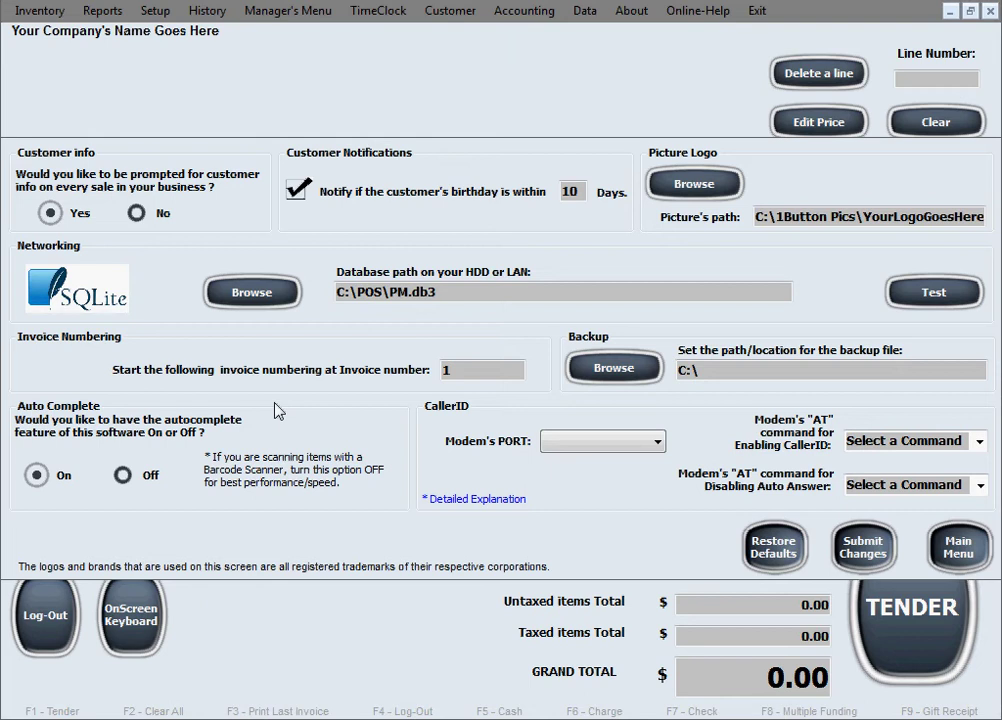
- Change the starting invoice number from 1 to 4785
double_click(454, 369)
click(467, 371)
drag(472, 371, 445, 371)
text(4785)
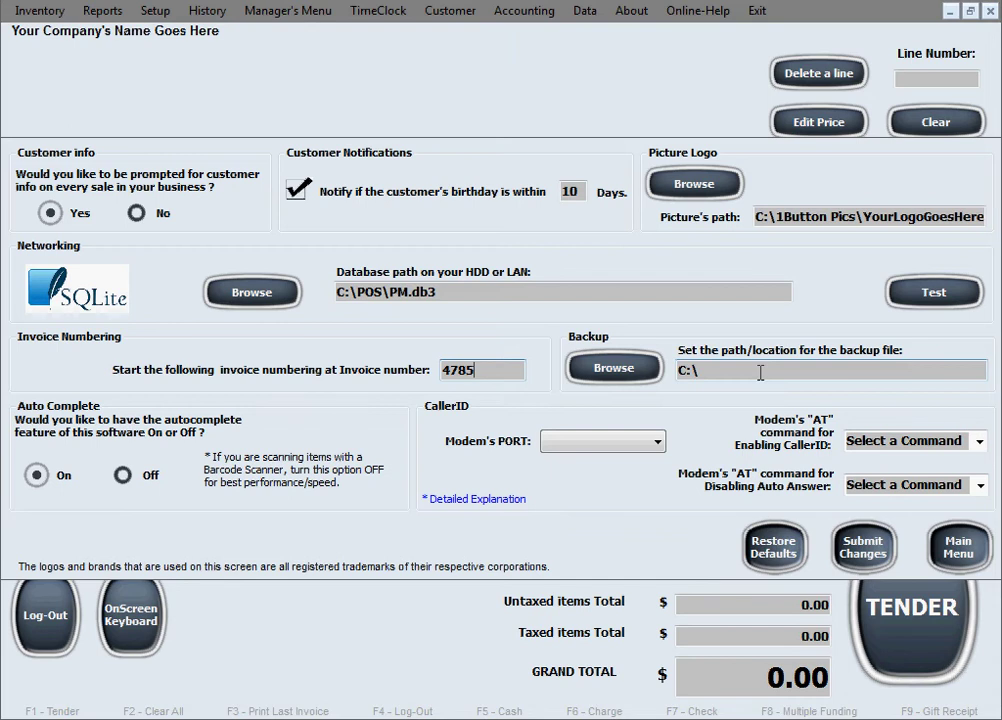
click(698, 367)
double_click(698, 367)
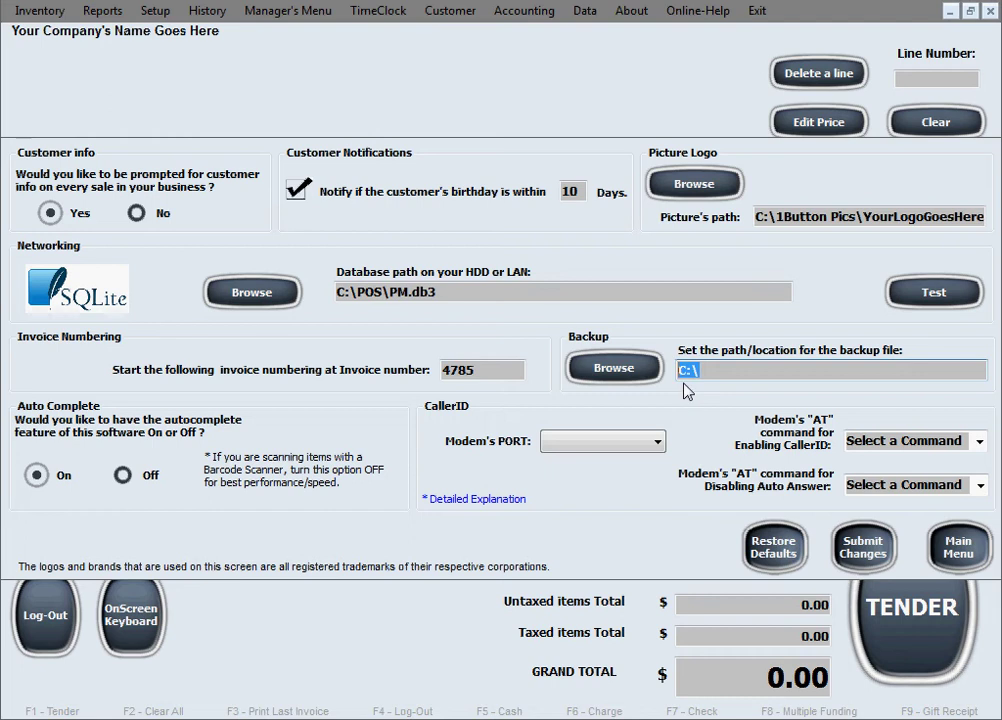
click(819, 369)
double_click(700, 370)
click(712, 371)
click(627, 374)
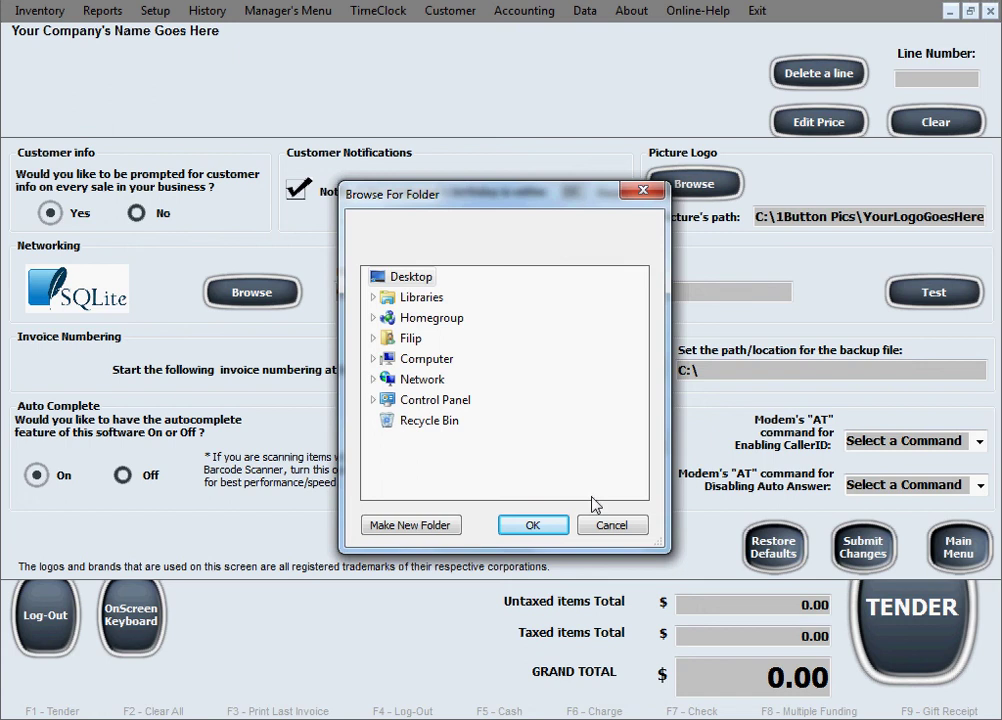
click(605, 527)
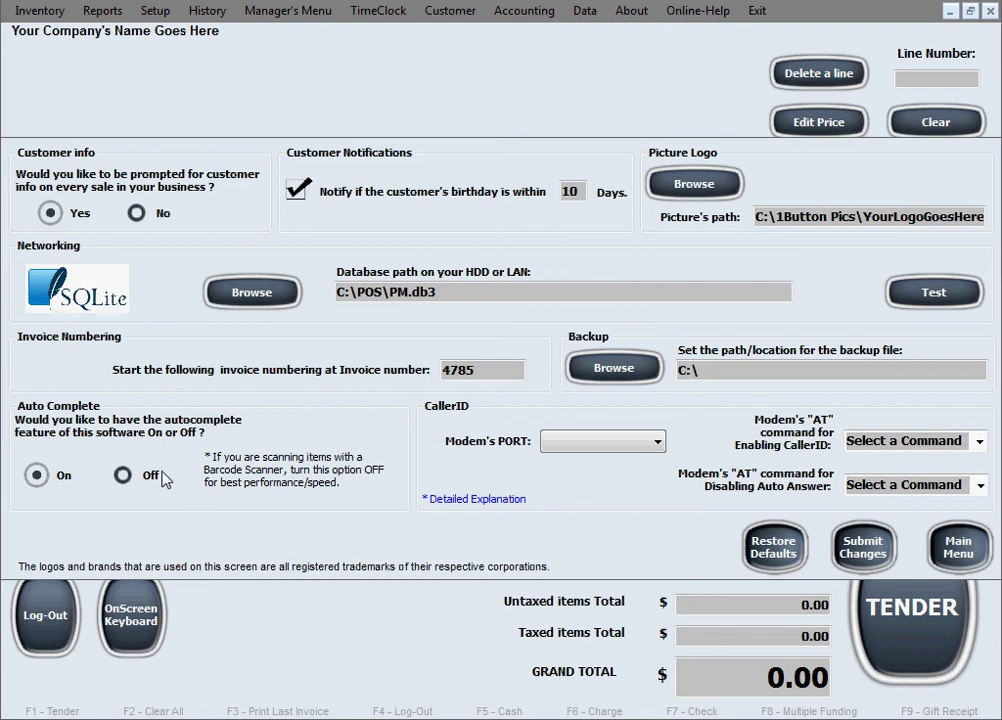
click(124, 476)
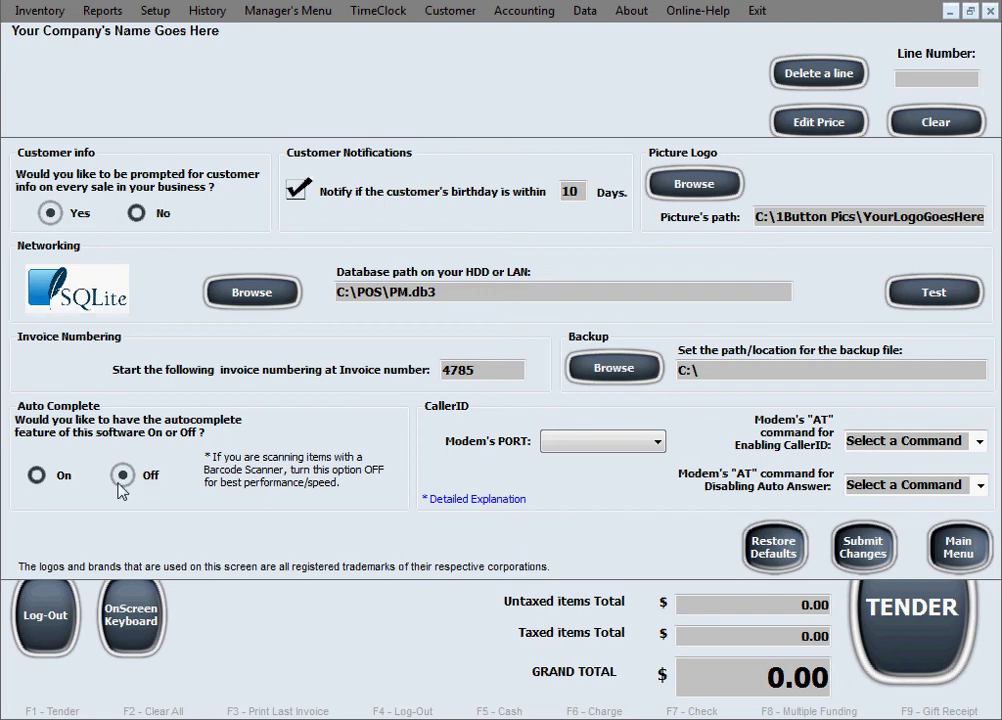
click(40, 476)
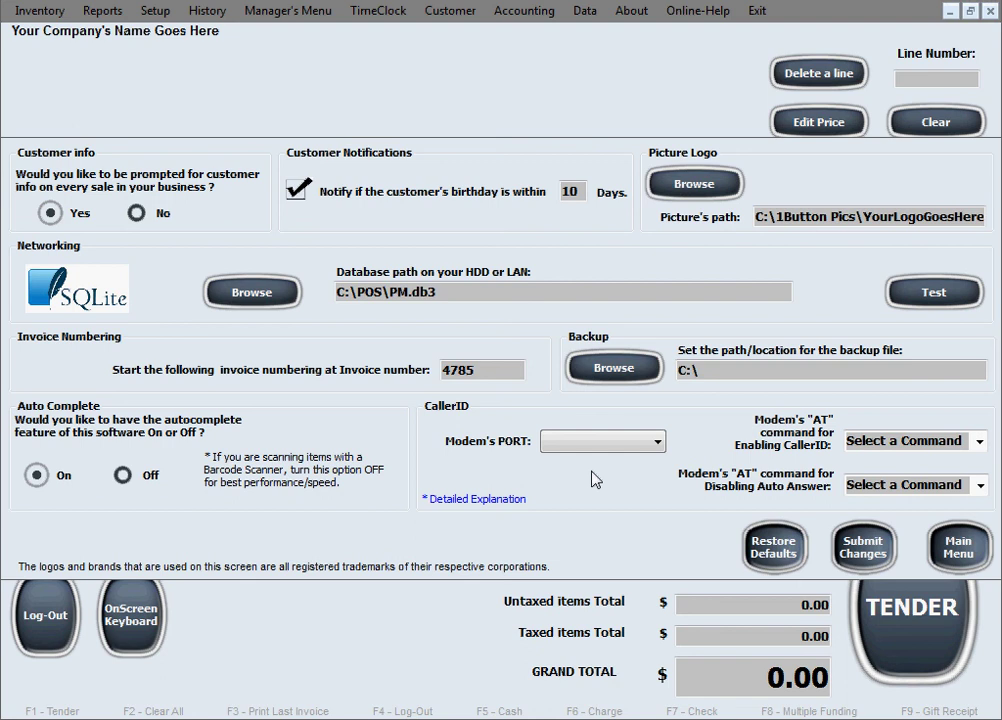
click(655, 443)
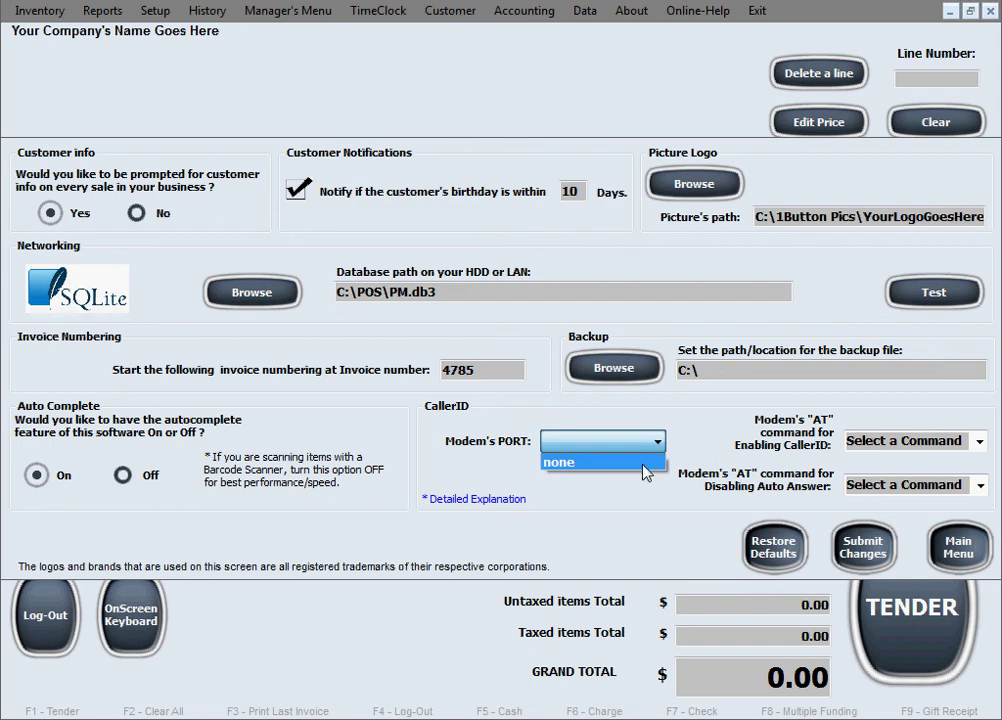
click(651, 458)
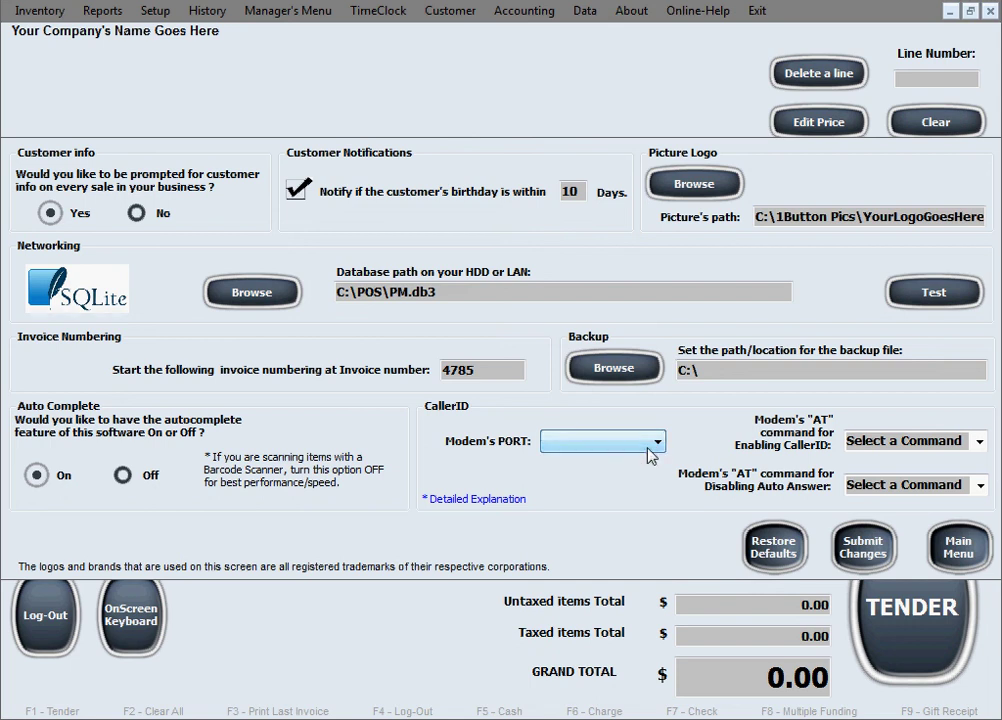
click(980, 443)
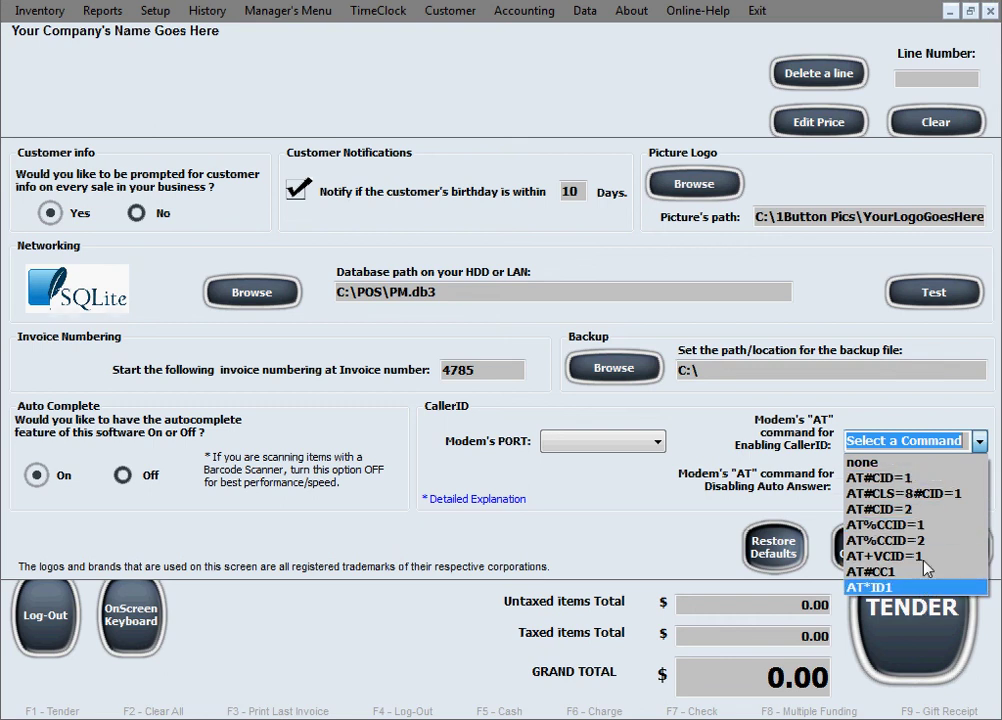
click(978, 444)
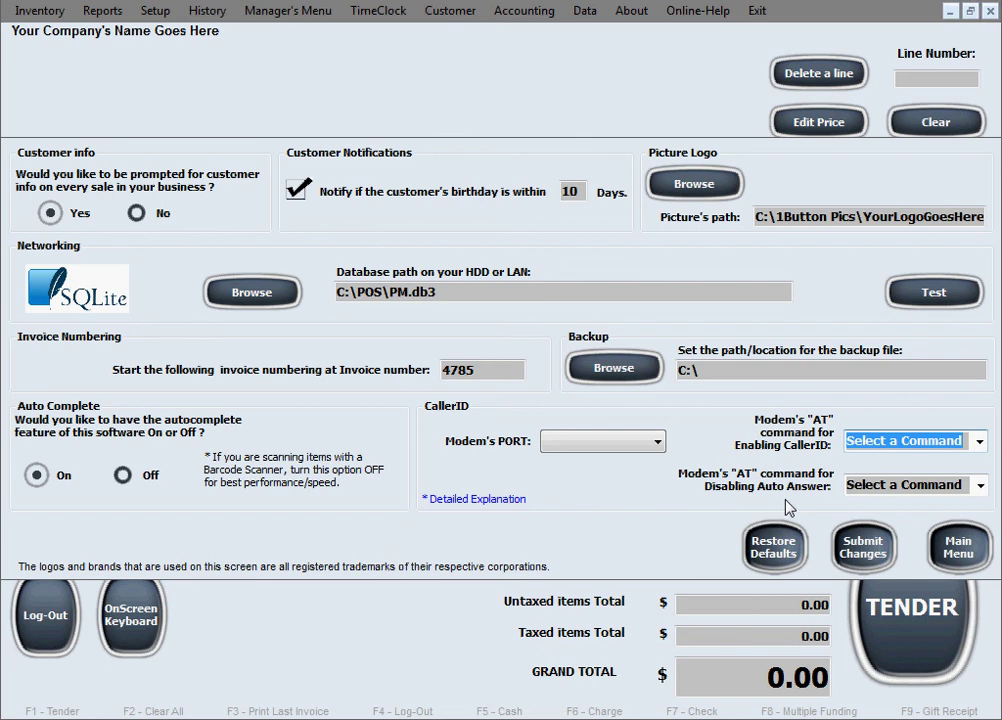
click(981, 485)
click(981, 485)
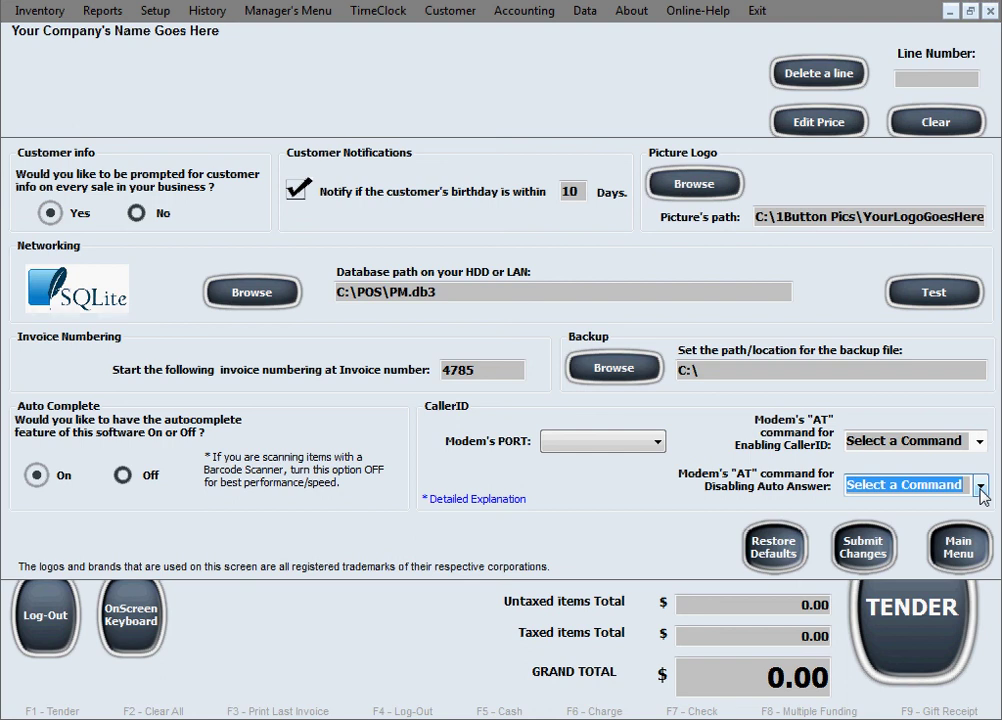
click(950, 530)
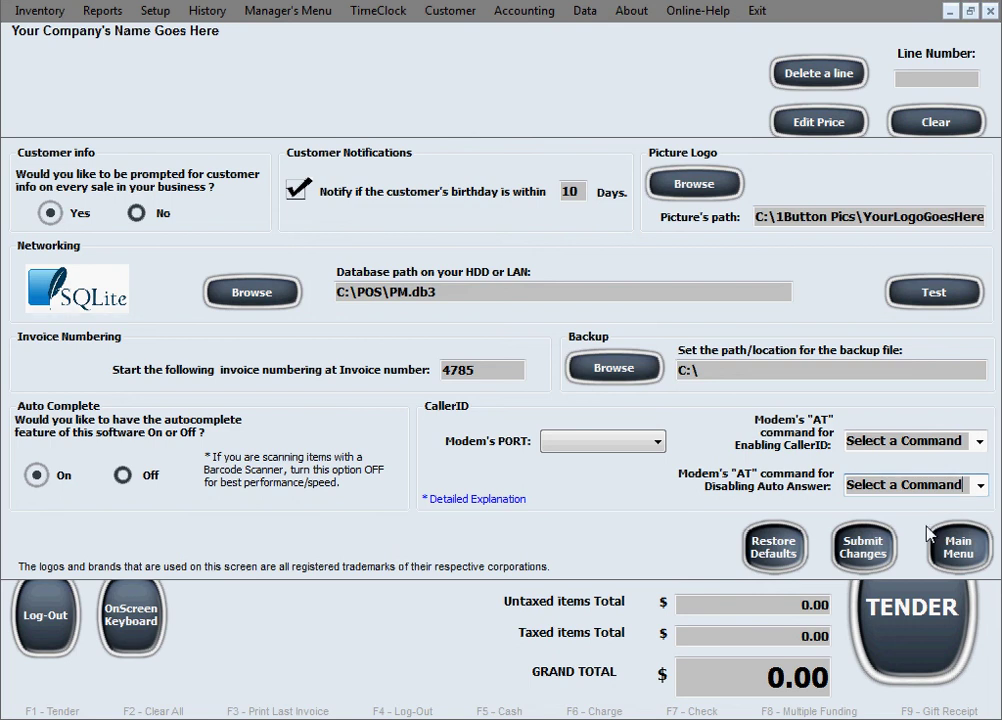
- Submit the Main Setup changes, triggering the info-updated, software-will-restart confirmation
click(862, 553)
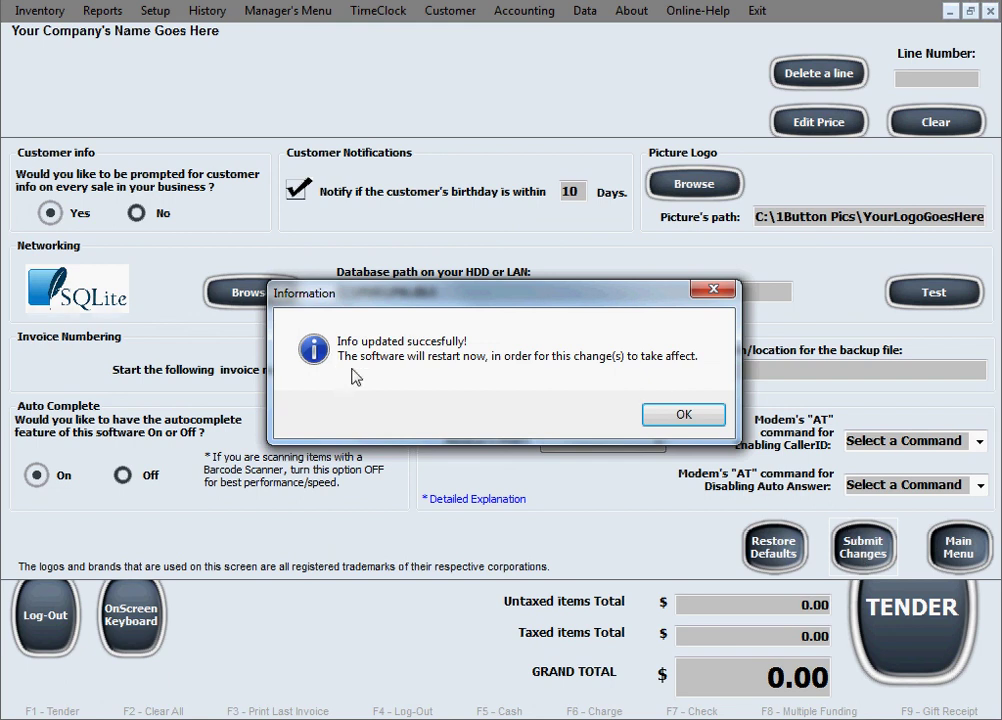